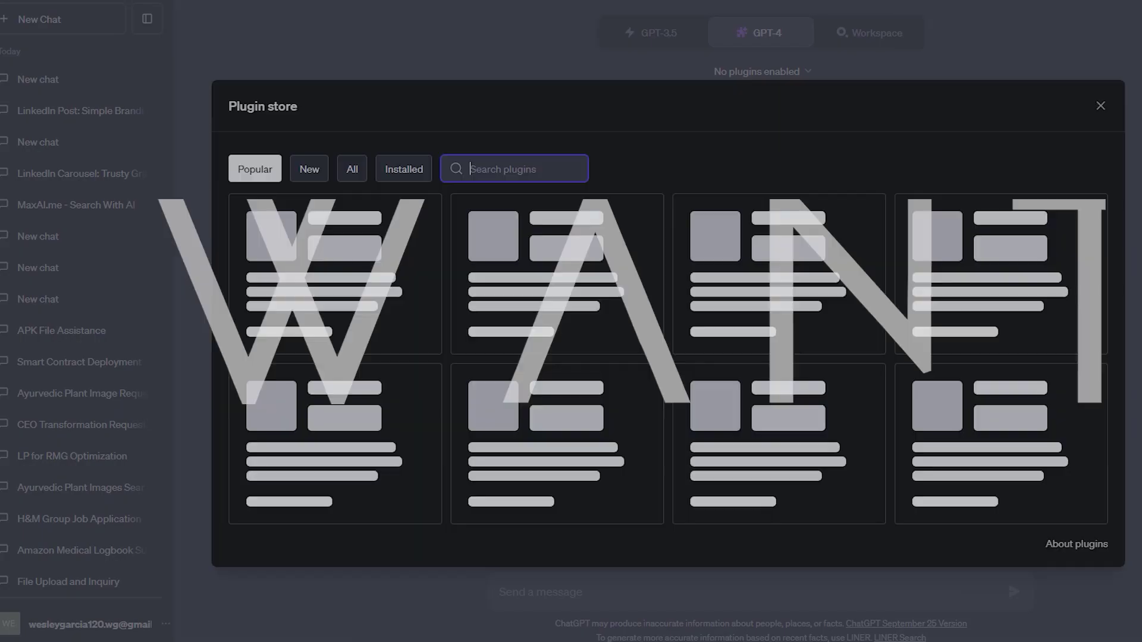
# - Search the plugin store for 'access link' to locate the installed Access Link plugin
pyautogui.write('access link')
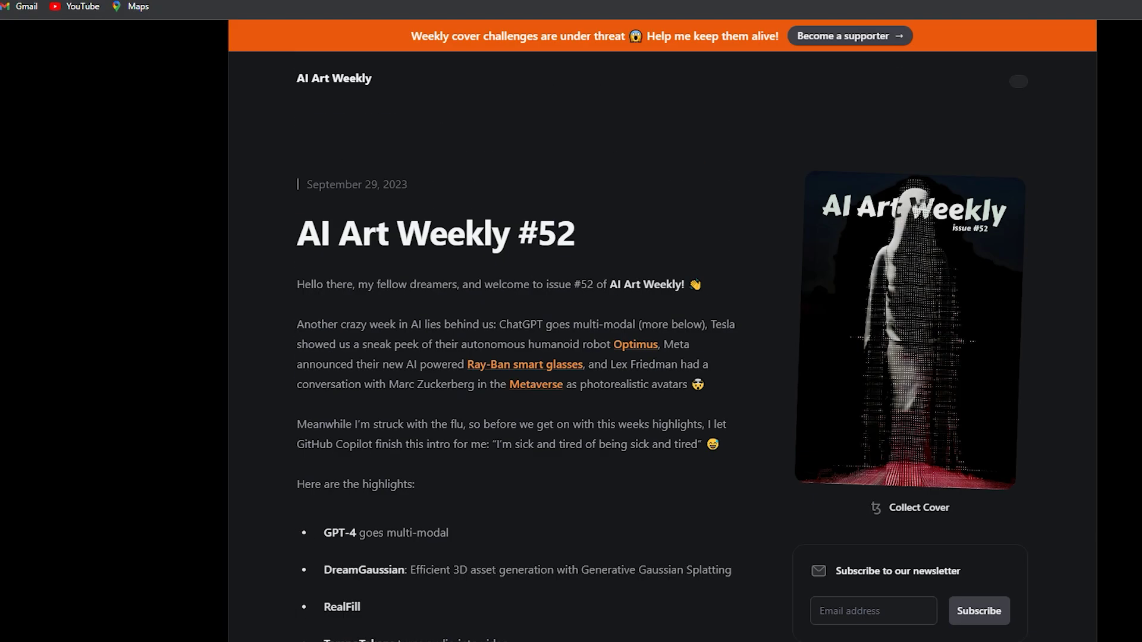
# - Copy the AI Art Weekly #52 article URL and send it to Access Link in a 'url "..."' request
pyautogui.rightClick(142, 1)
pyautogui.click(161, 50)
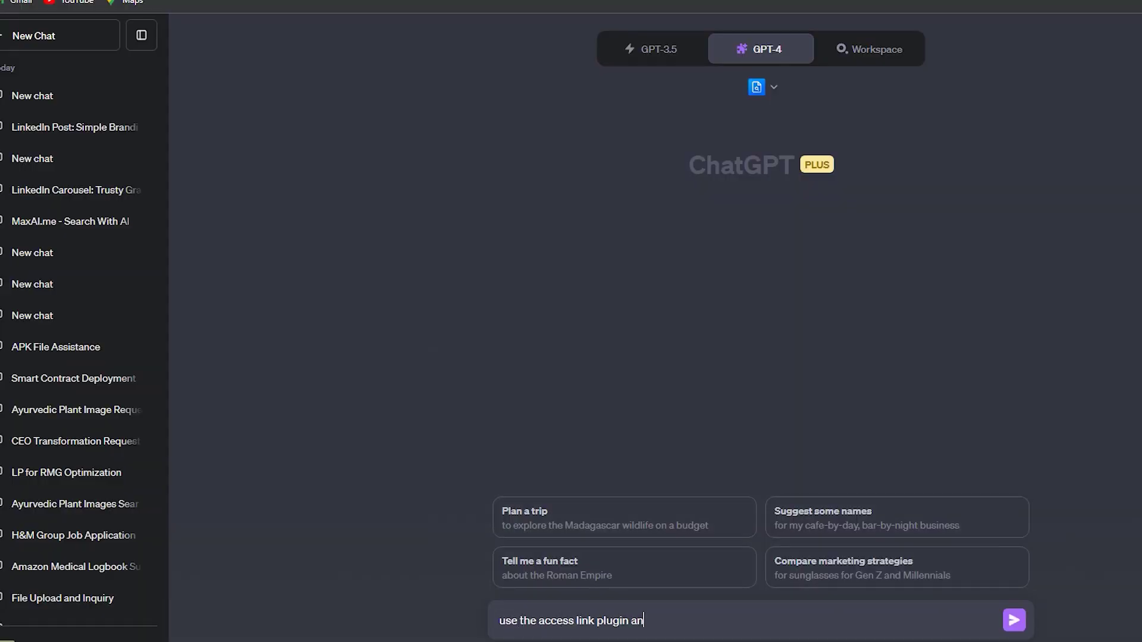
pyautogui.write('url "')
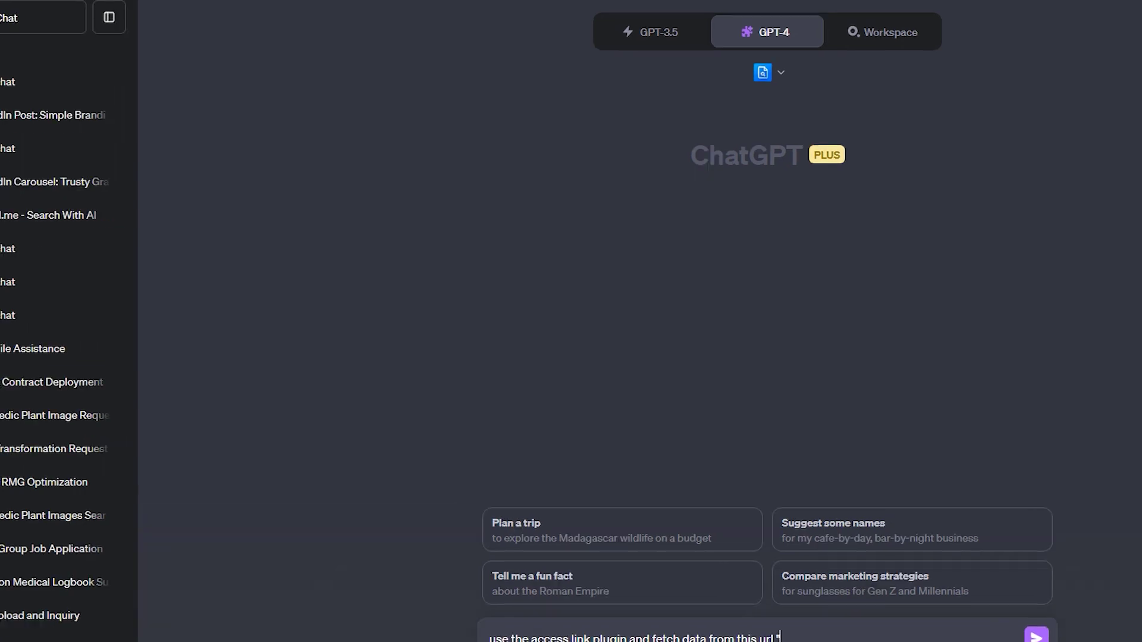
pyautogui.write('https://aiartweekly.com/issues/52')
pyautogui.write('"')
pyautogui.press('Return')
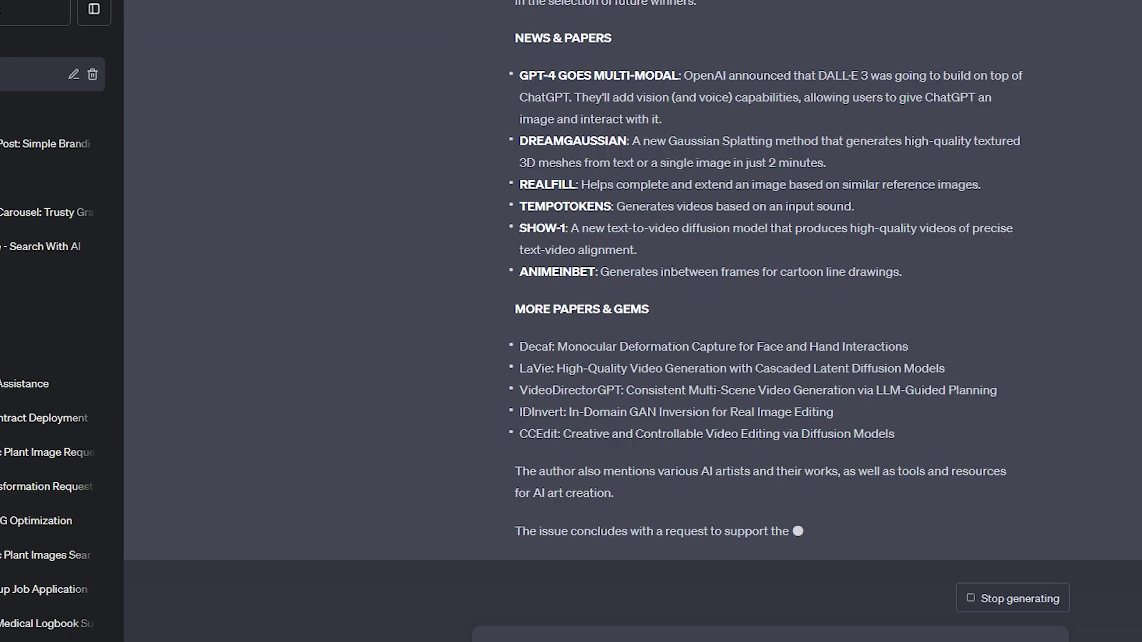
pyautogui.scroll(10, 767, 297)
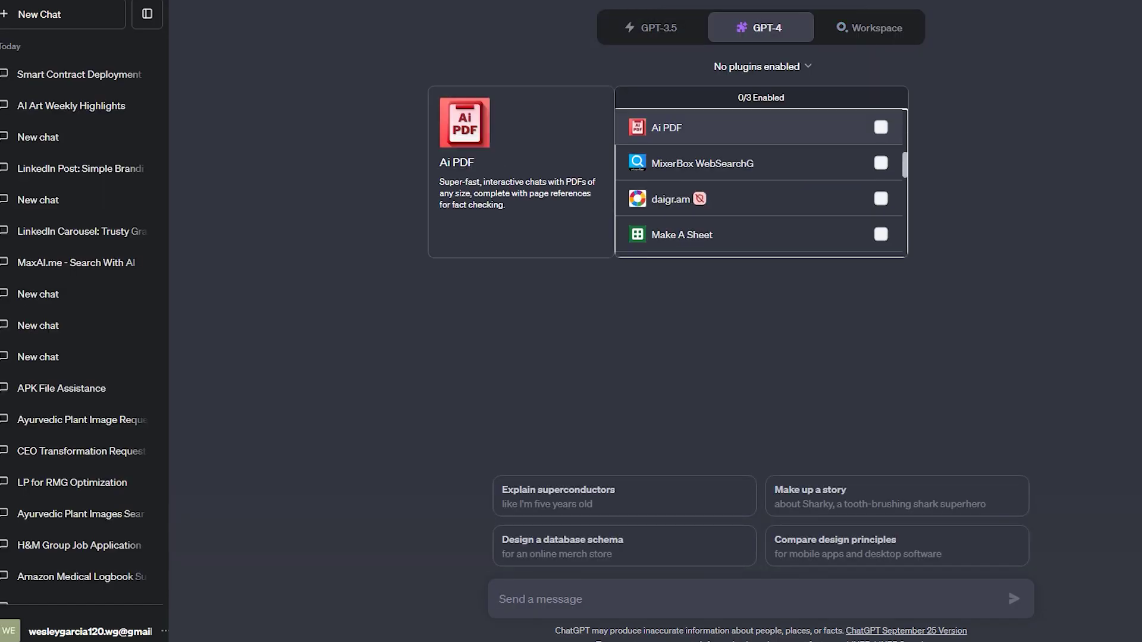
pyautogui.scroll(-3, 761, 178)
# - Search all plugins in the plugin store for 'acc' to find Accurate PDF
pyautogui.click(660, 201)
pyautogui.click(352, 169)
pyautogui.click(514, 170)
pyautogui.write('acc')
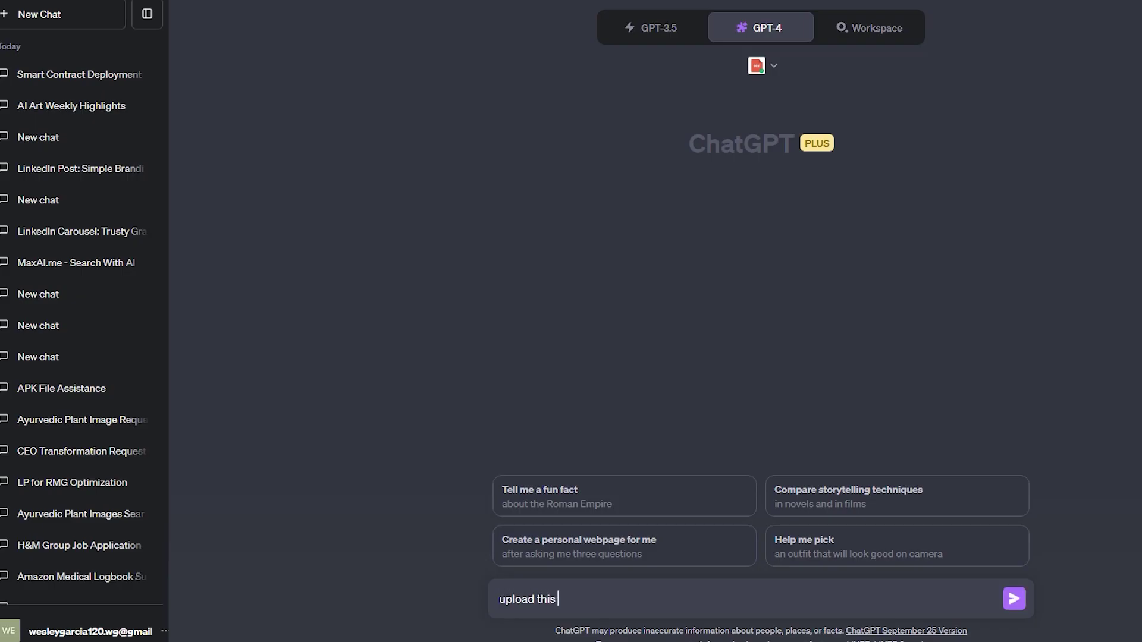
# - Ask the plugin to 'upload this pdf and tell me' its main arguments, then review the reply
pyautogui.write('this pdf and tell me')
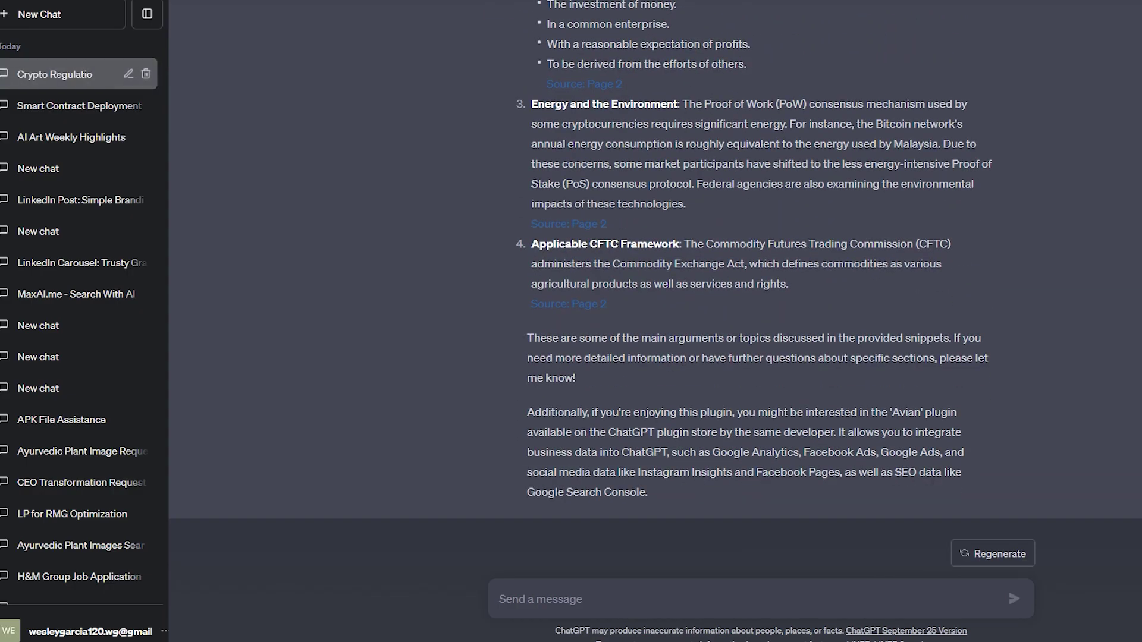
pyautogui.scroll(6, 759, 285)
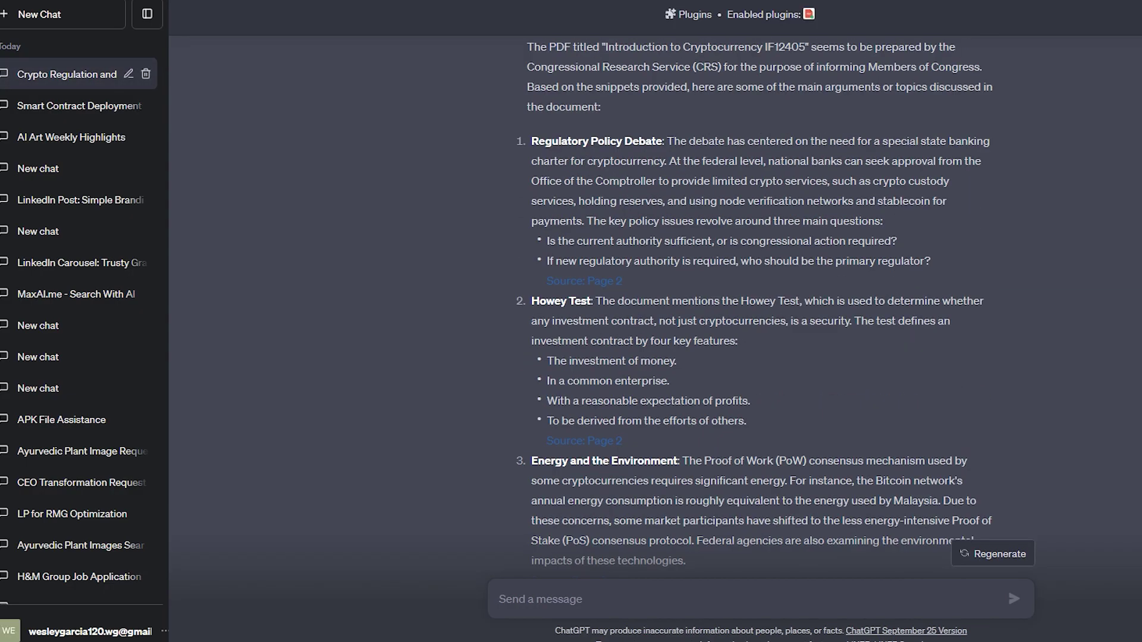
pyautogui.scroll(2, 759, 286)
pyautogui.scroll(-4, 759, 285)
pyautogui.scroll(4, 759, 286)
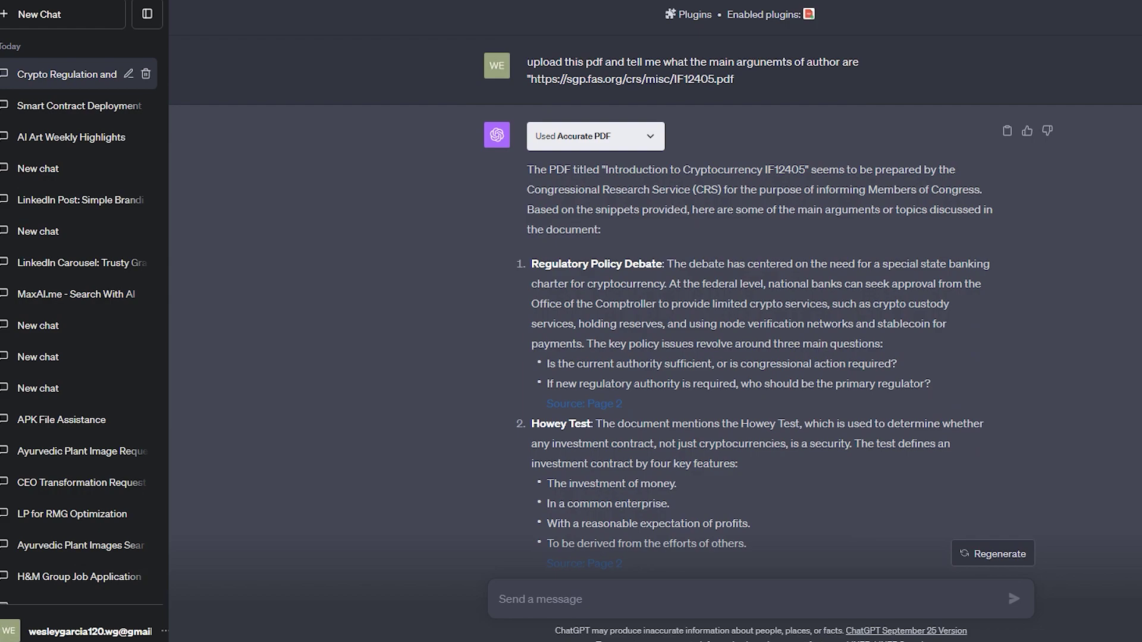
pyautogui.scroll(-8, 759, 286)
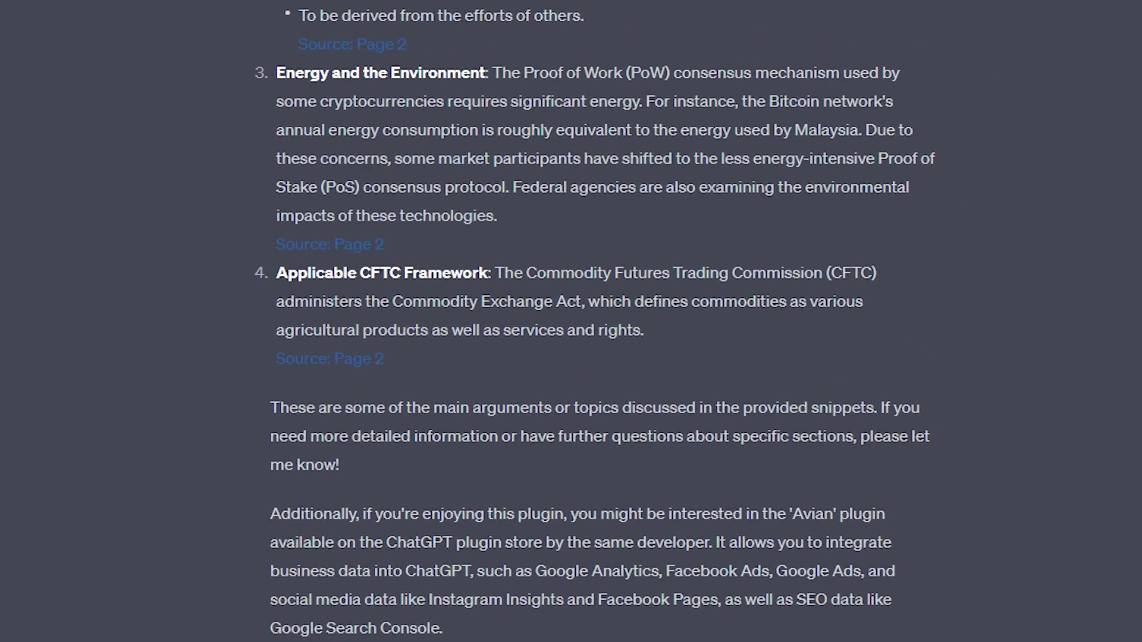
pyautogui.scroll(6, 759, 286)
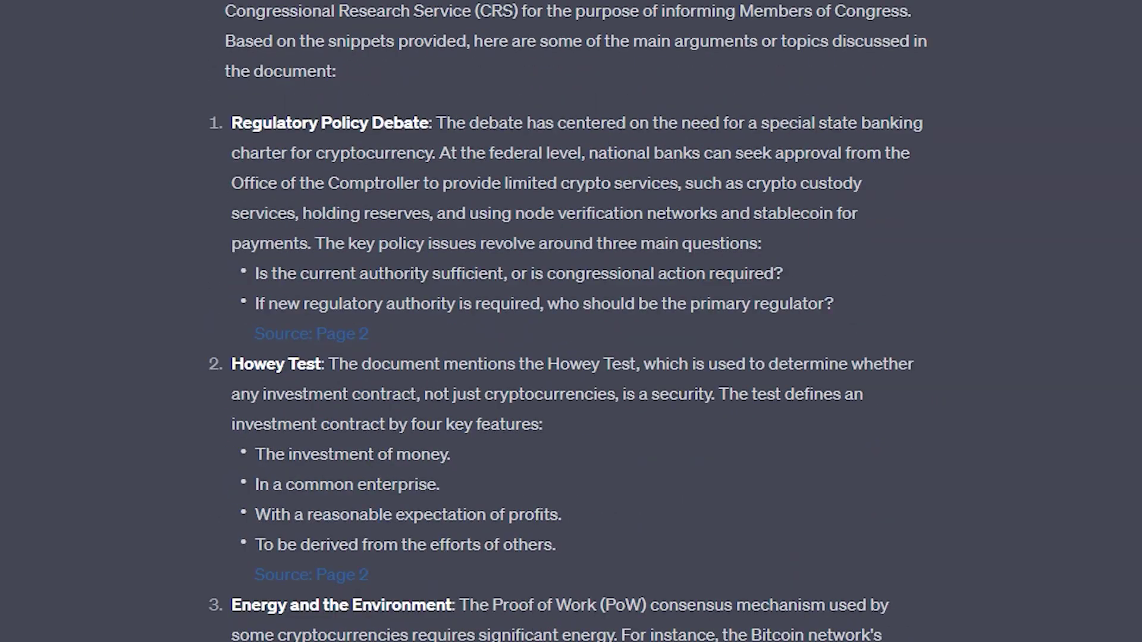
pyautogui.scroll(3, 571, 321)
pyautogui.scroll(-6, 571, 321)
pyautogui.scroll(6, 571, 321)
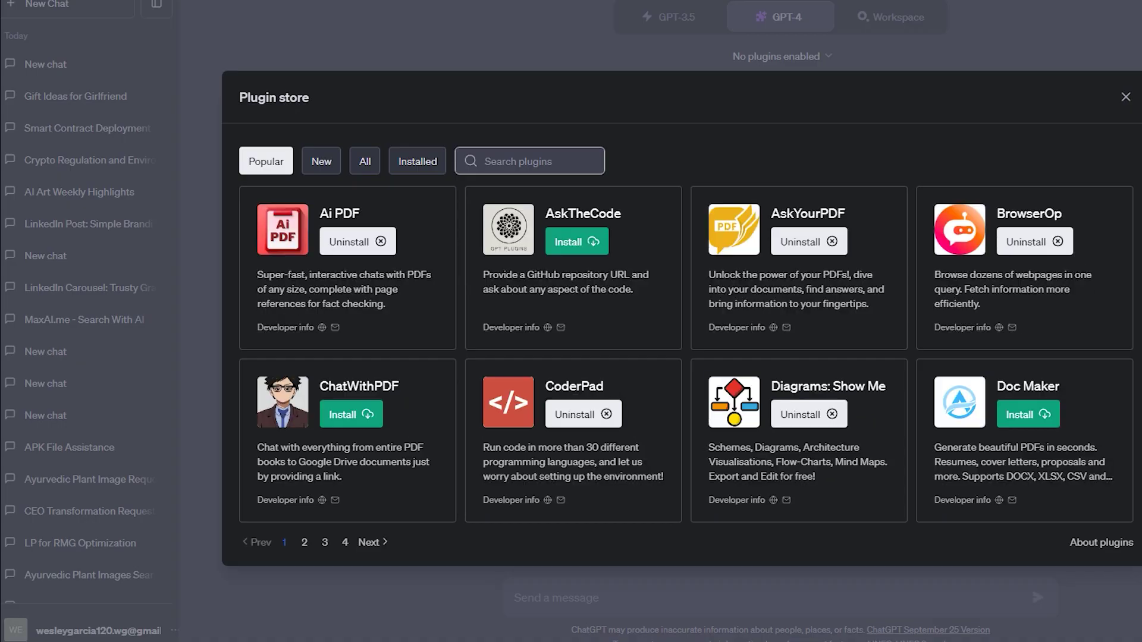
# - Find the gift plugin via 'find a gift' and send the mushrooms, comics and Belgium girlfriend request
pyautogui.click(538, 164)
pyautogui.write('find a gift')
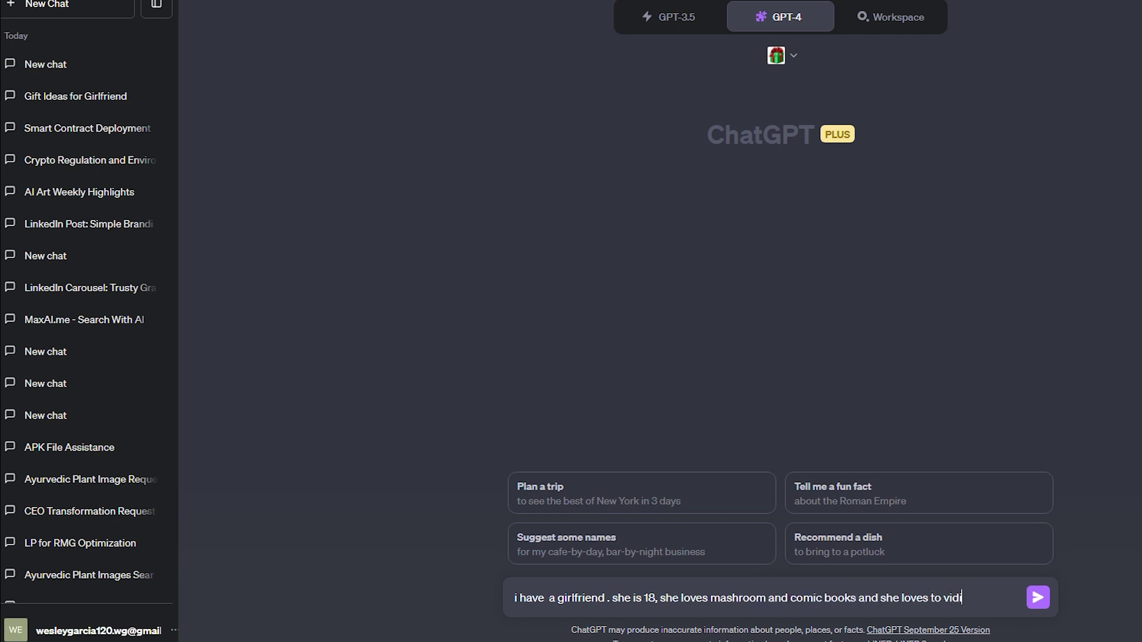
pyautogui.write('gium')
pyautogui.press('Return')
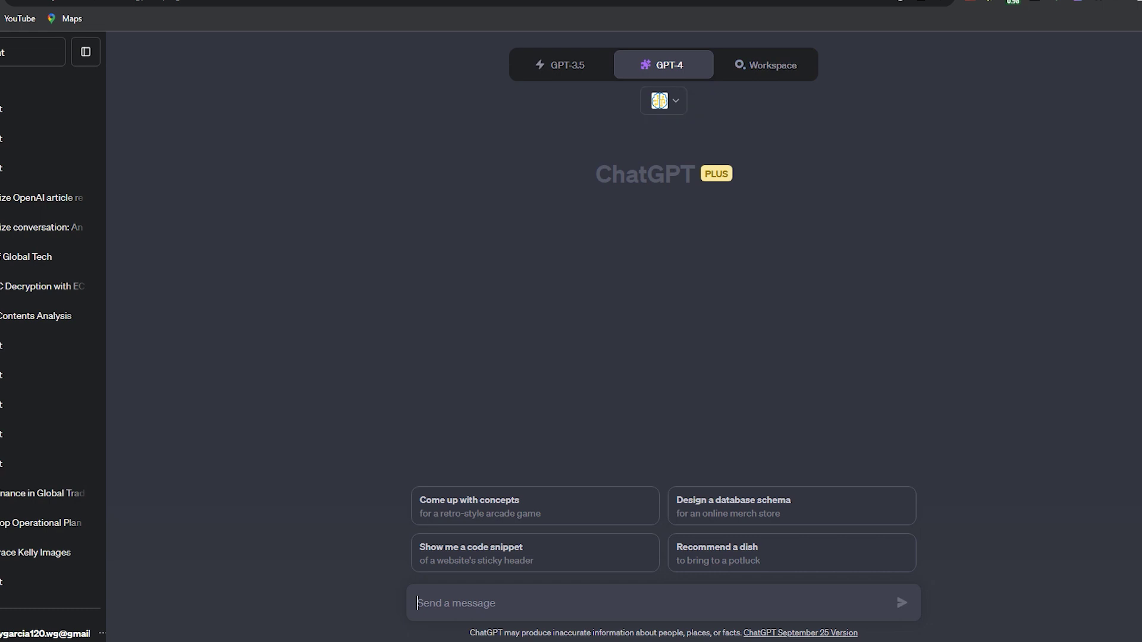
# - Confirm Deep Memory is enabled, attach the article document and send 'analyze this article for me'
pyautogui.click(663, 101)
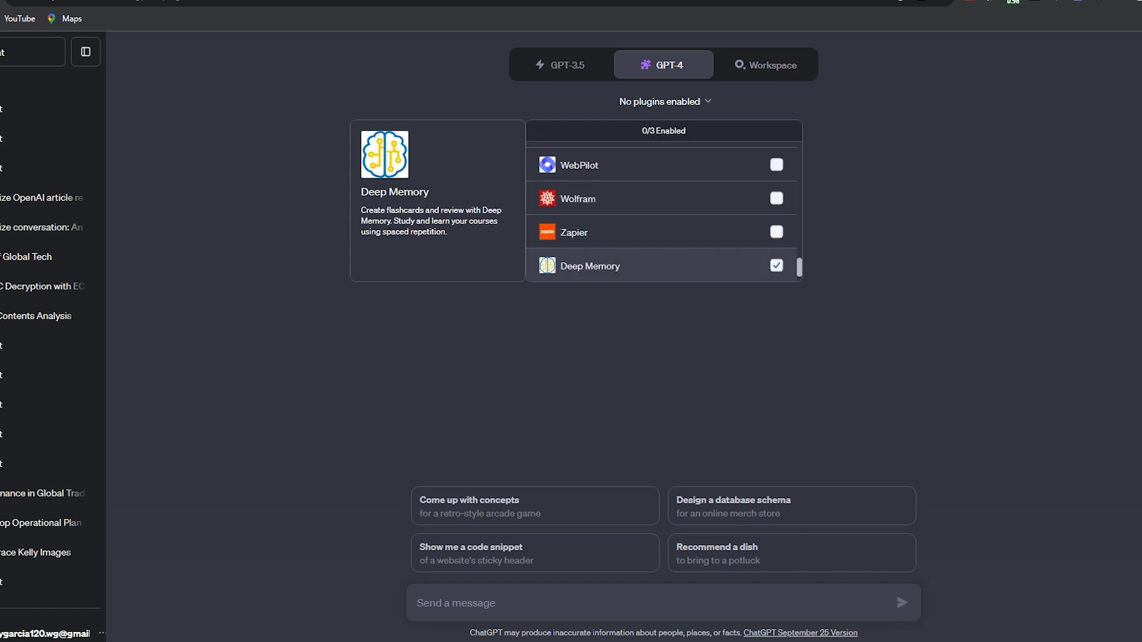
pyautogui.click(423, 603)
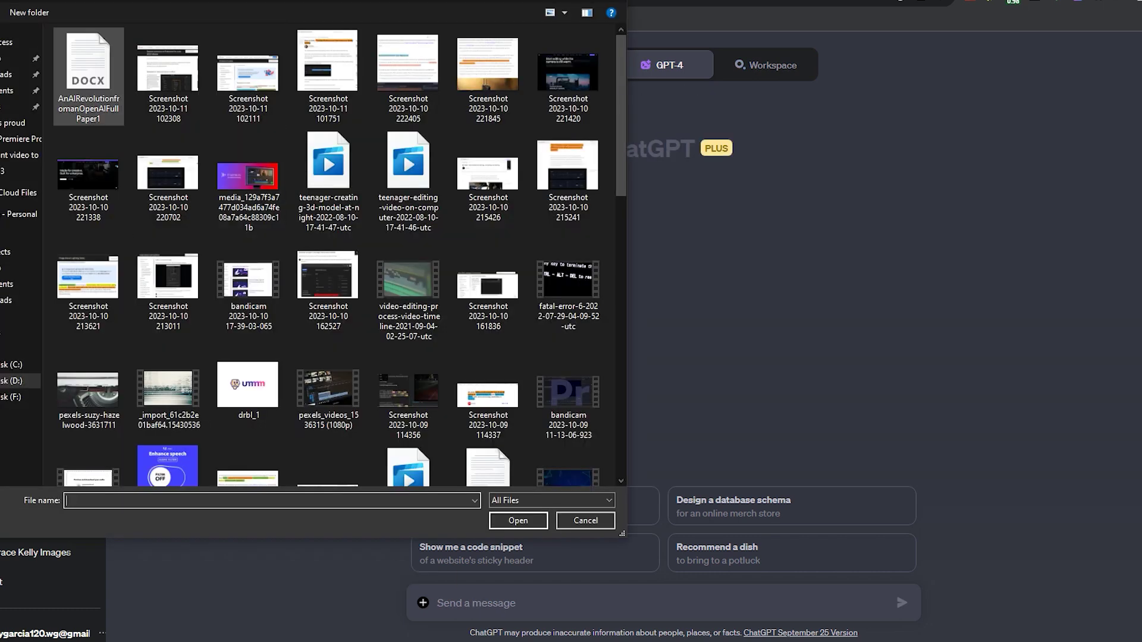
pyautogui.press('Return')
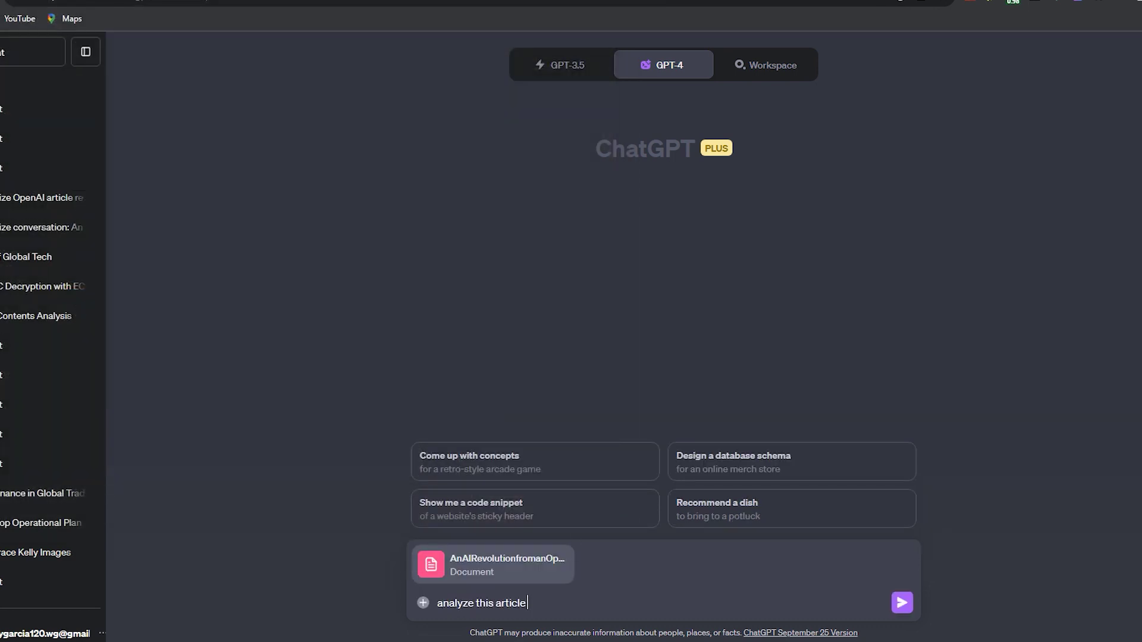
pyautogui.write('e')
pyautogui.press('Return')
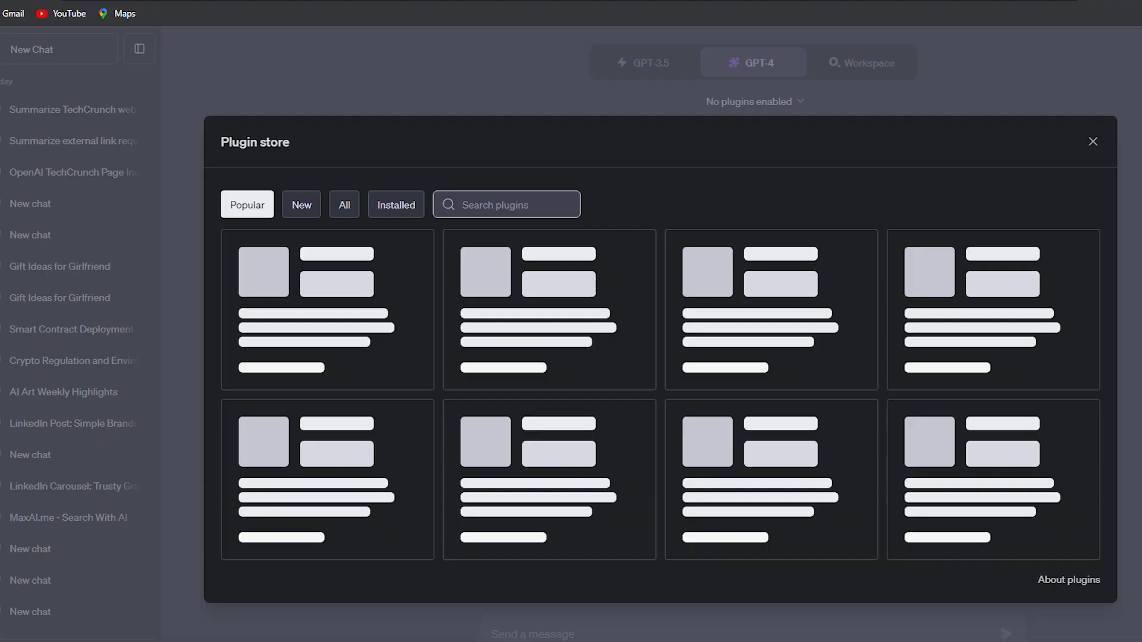
# - Enable the Eraser plugin and send the technology, globalisation and AI sequence diagram prompt
pyautogui.click(345, 204)
pyautogui.click(506, 204)
pyautogui.write('eraser')
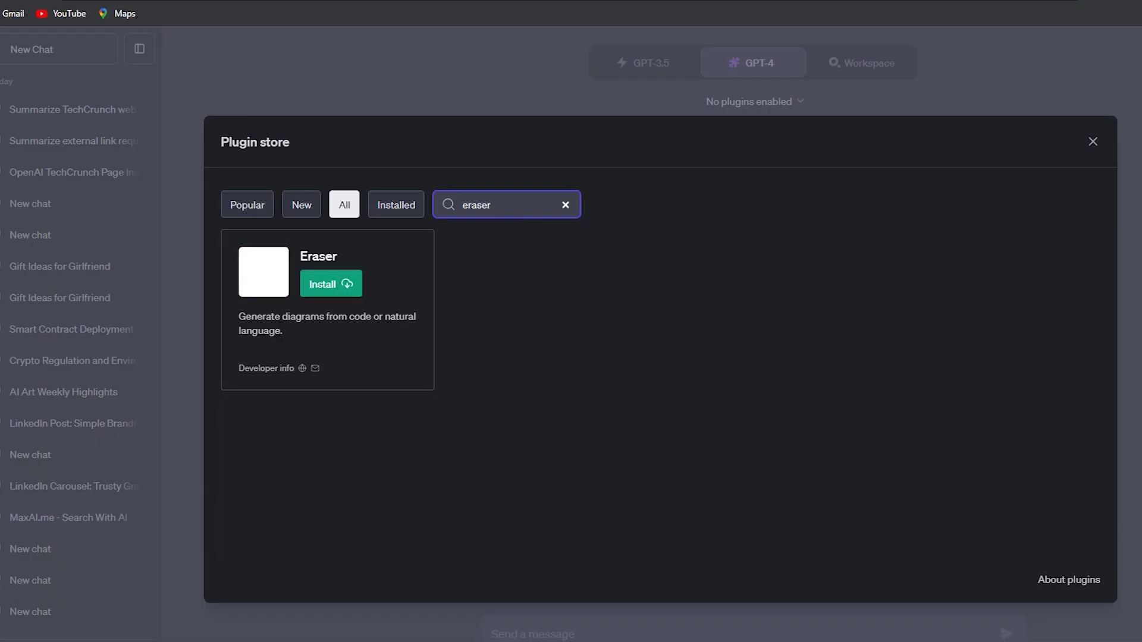
pyautogui.press('Escape')
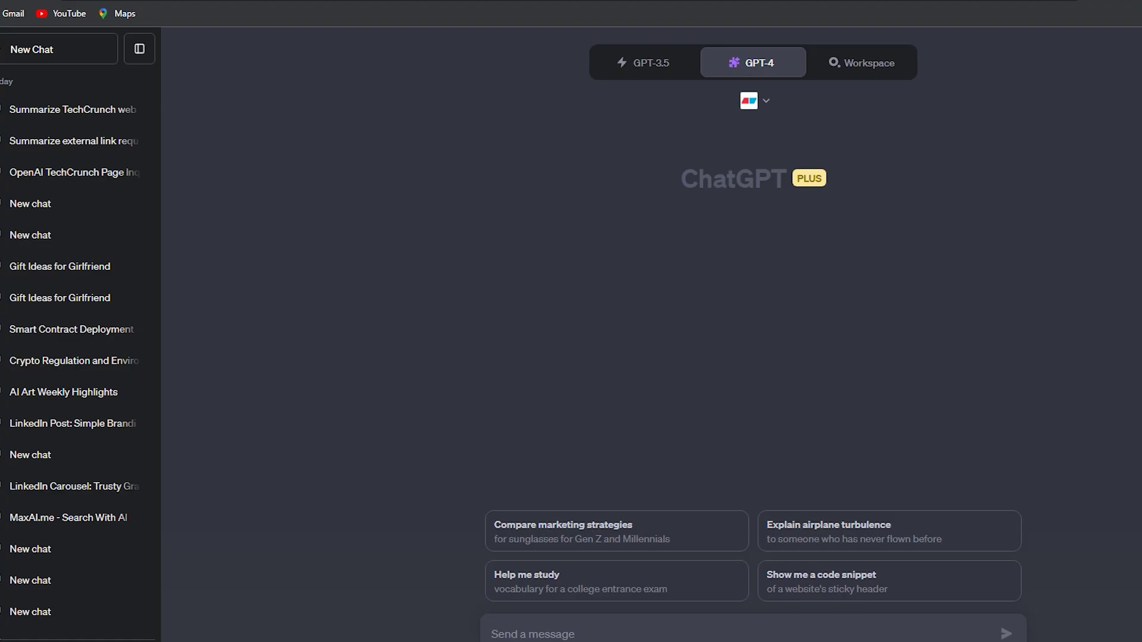
pyautogui.write('Generate a sequence diagram for the following process: technology , its positive eefects, its effect because of globalisation. rise of artificial intelligence, and its side effects.')
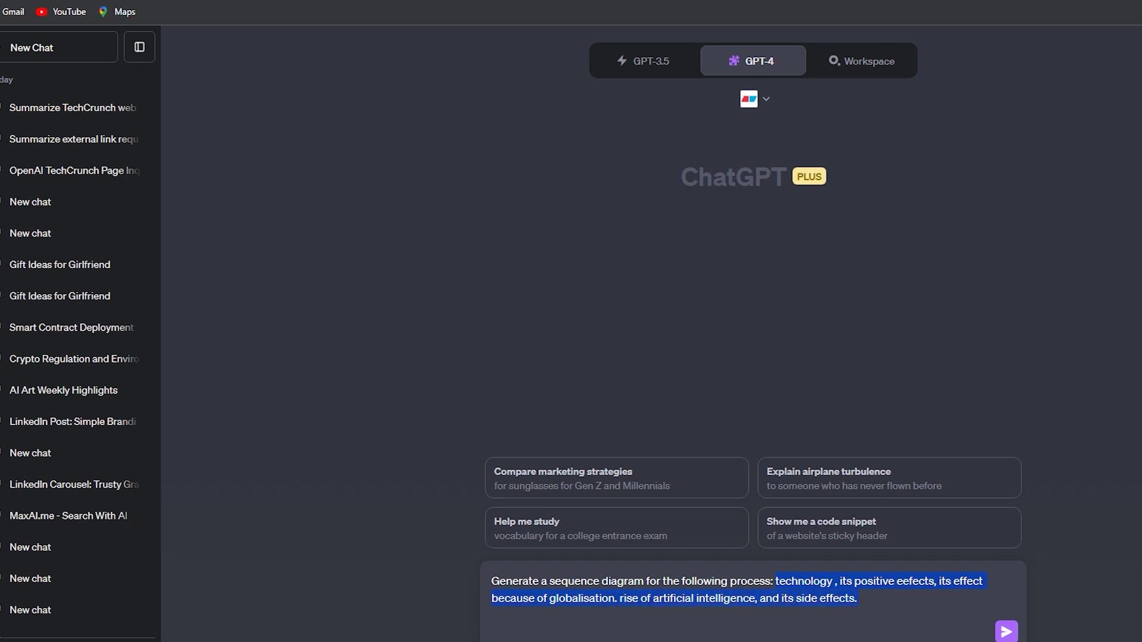
pyautogui.press('Return')
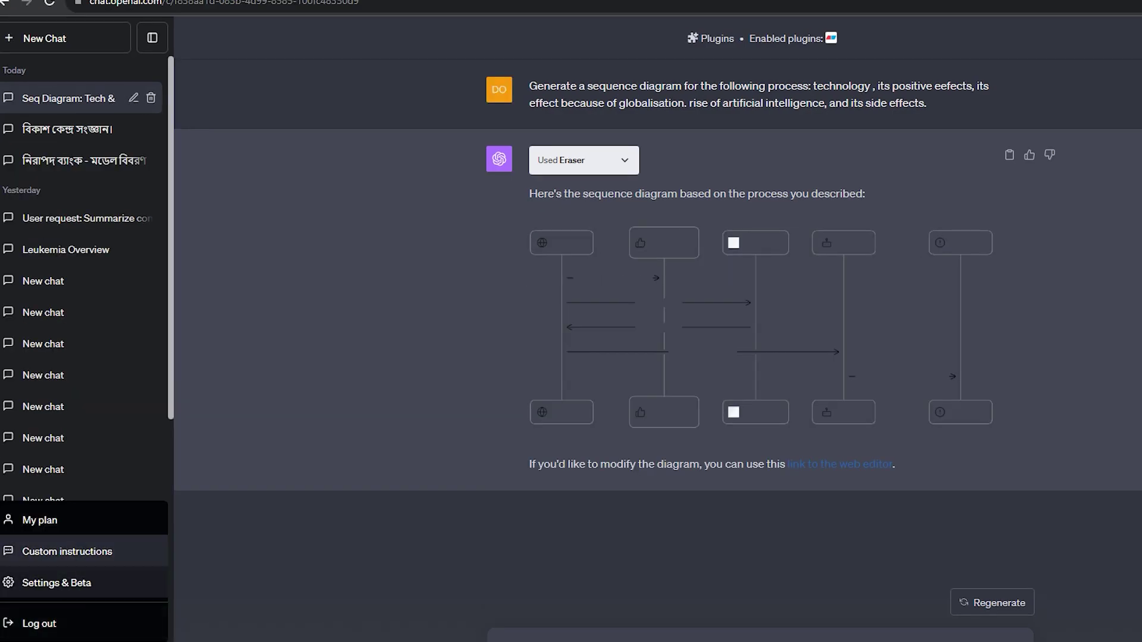
# - Switch ChatGPT to the Light theme and open the generated diagram in Eraser's web editor
pyautogui.click(77, 583)
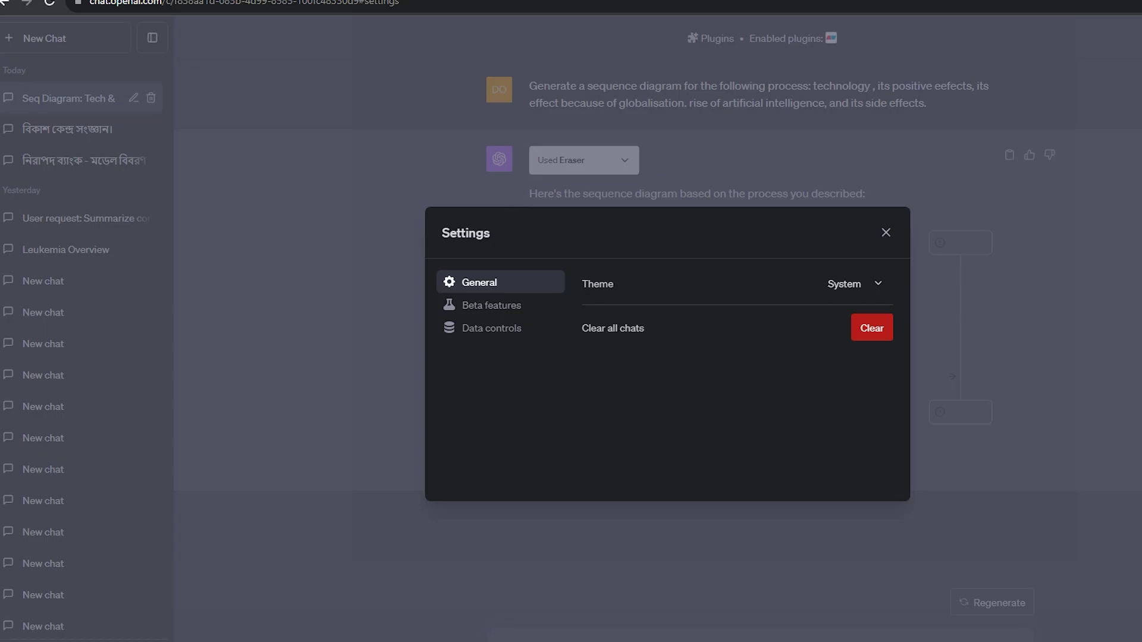
pyautogui.click(842, 360)
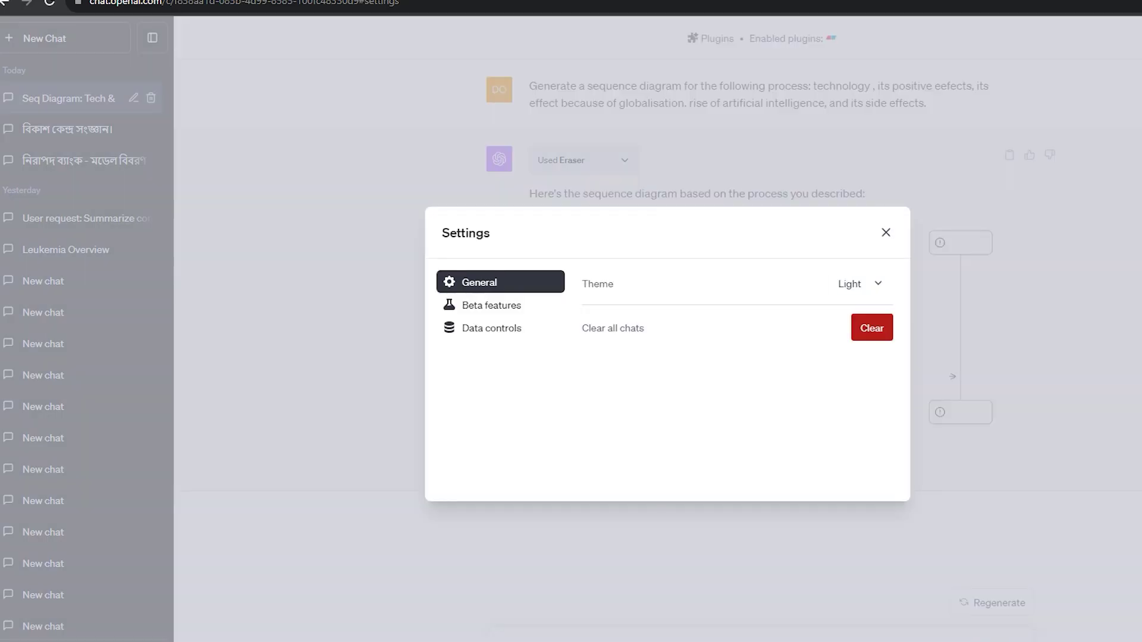
pyautogui.press('Escape')
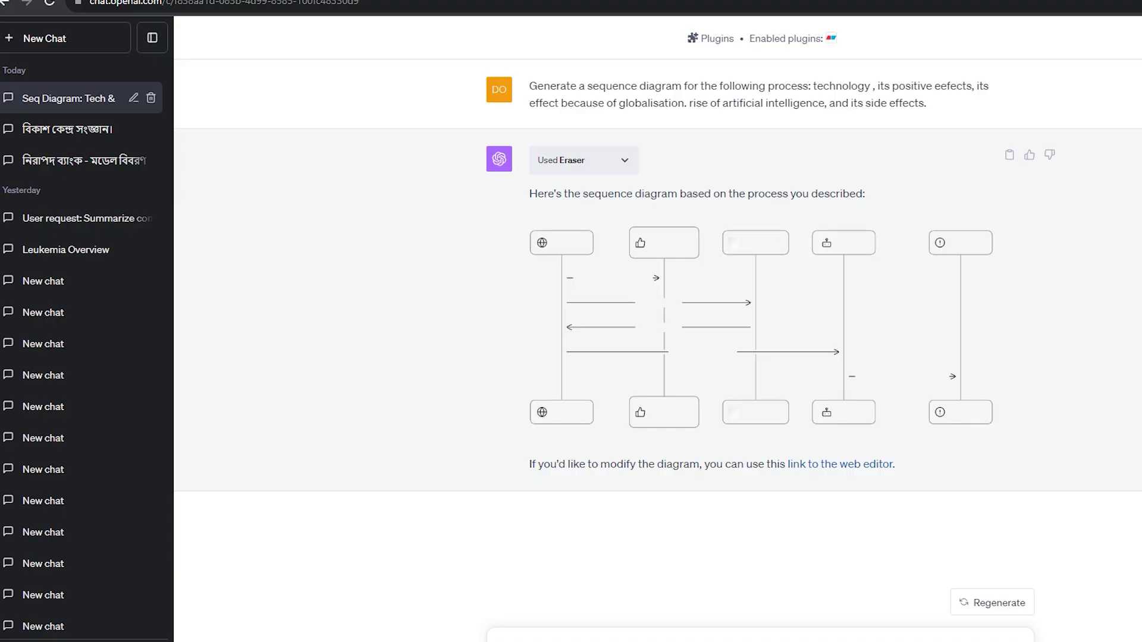
pyautogui.tripleClick(696, 193)
pyautogui.click(696, 193)
pyautogui.click(839, 464)
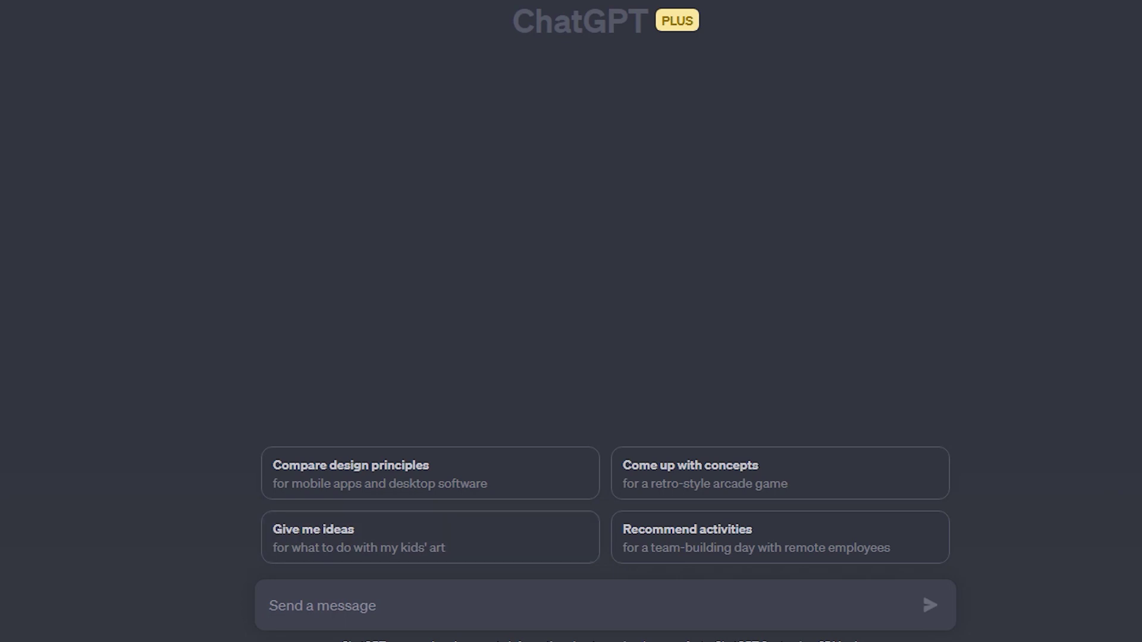
# - Send the pasted prompt comparing the iPhone 10, iPhone 11, Note 18 and Google Pixel 5
pyautogui.write('Give me information about iphone 10 , iphone 11 ,note 18, and google pixel 5 and also comapre it.')
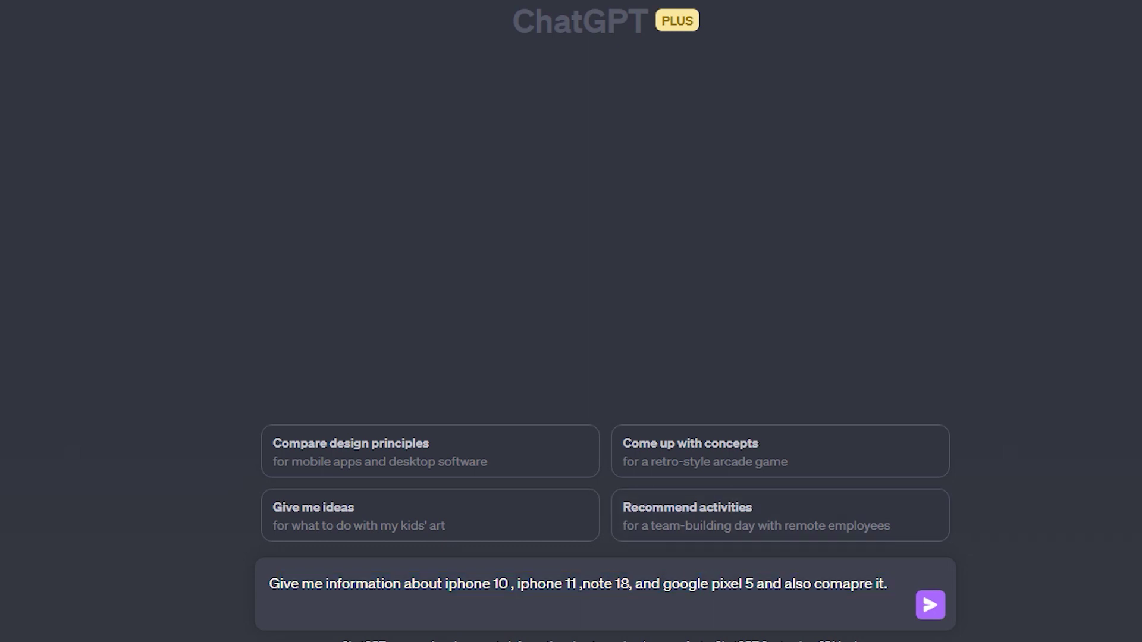
pyautogui.press('Return')
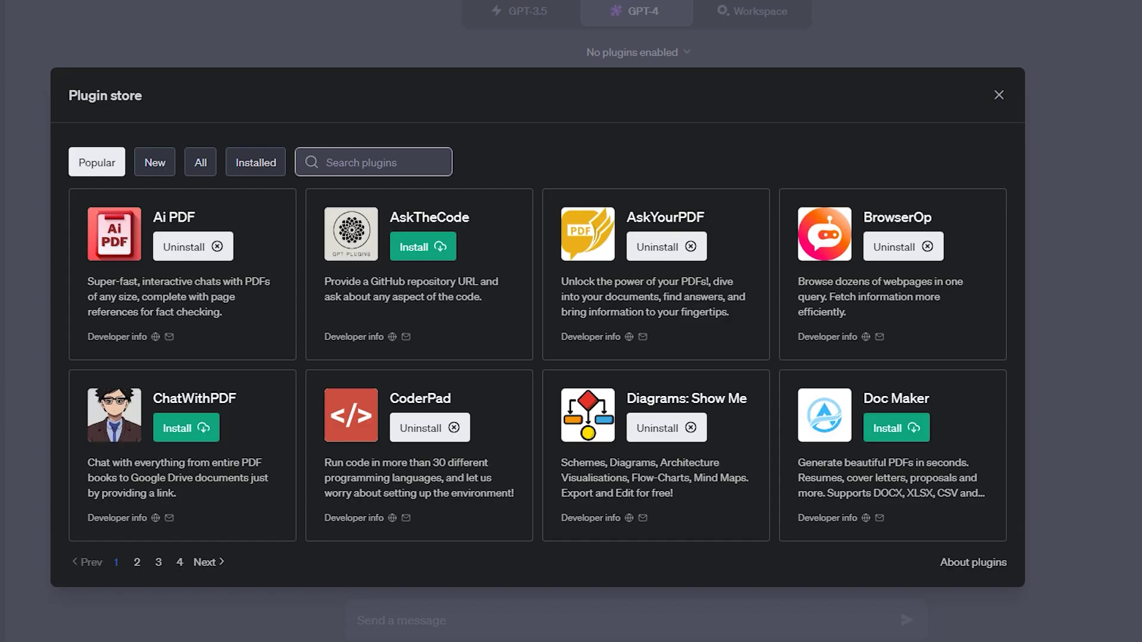
# - Enable Numerology via a 'numero' store search and send the pasted core chart request
pyautogui.click(373, 163)
pyautogui.write('numero')
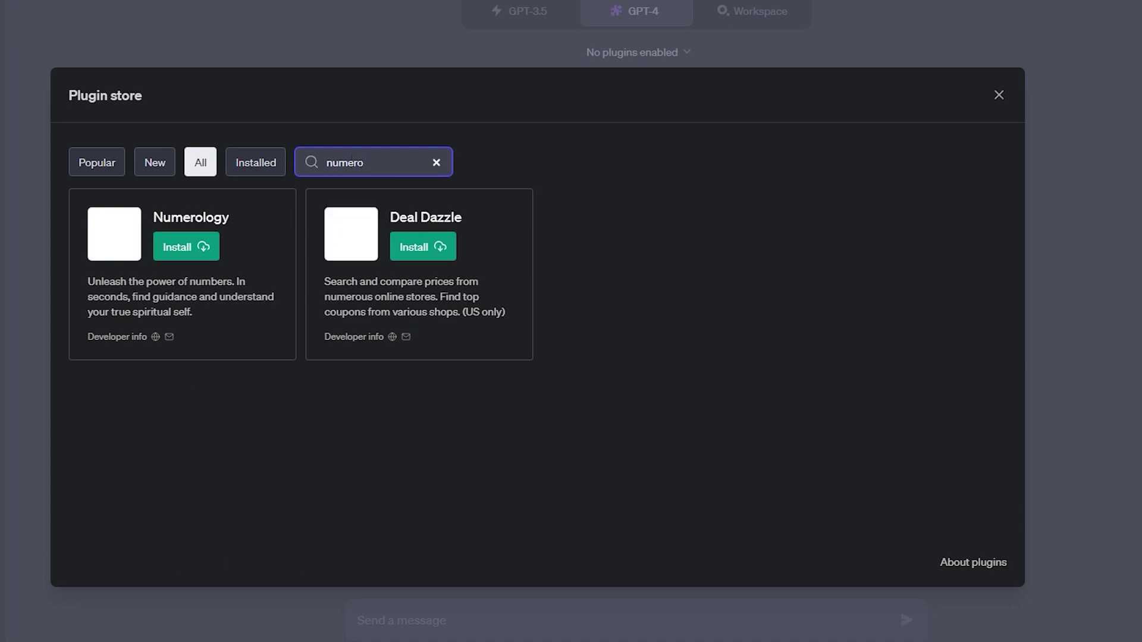
pyautogui.press('Escape')
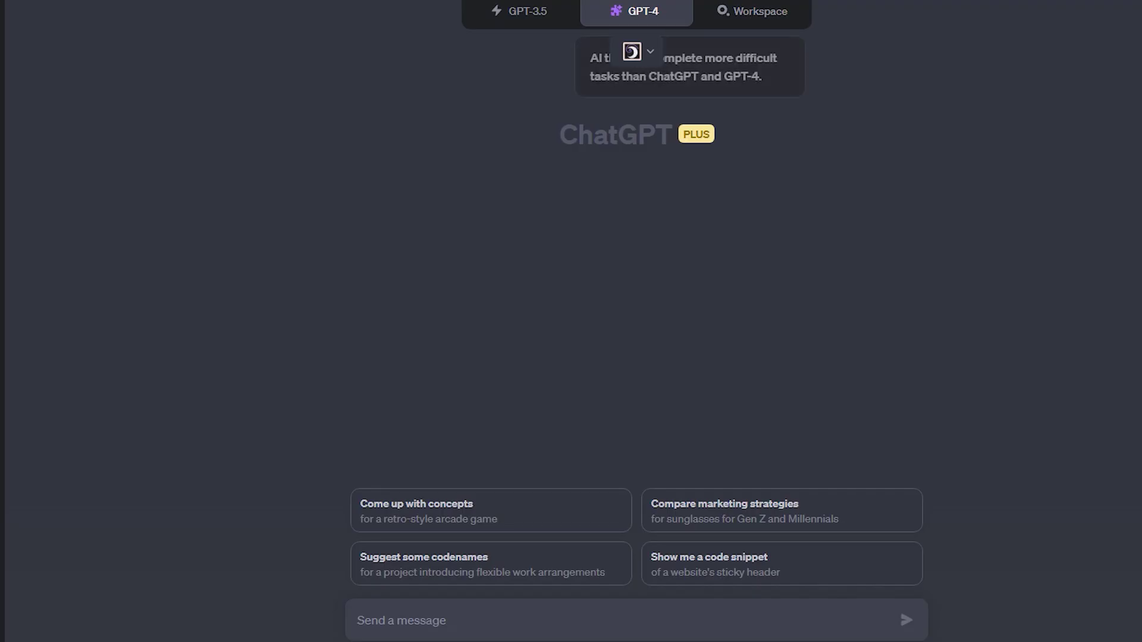
pyautogui.write('Can you provide a full numerology core chart for me? My full name is Alberto and I was born on 27th December 1998.')
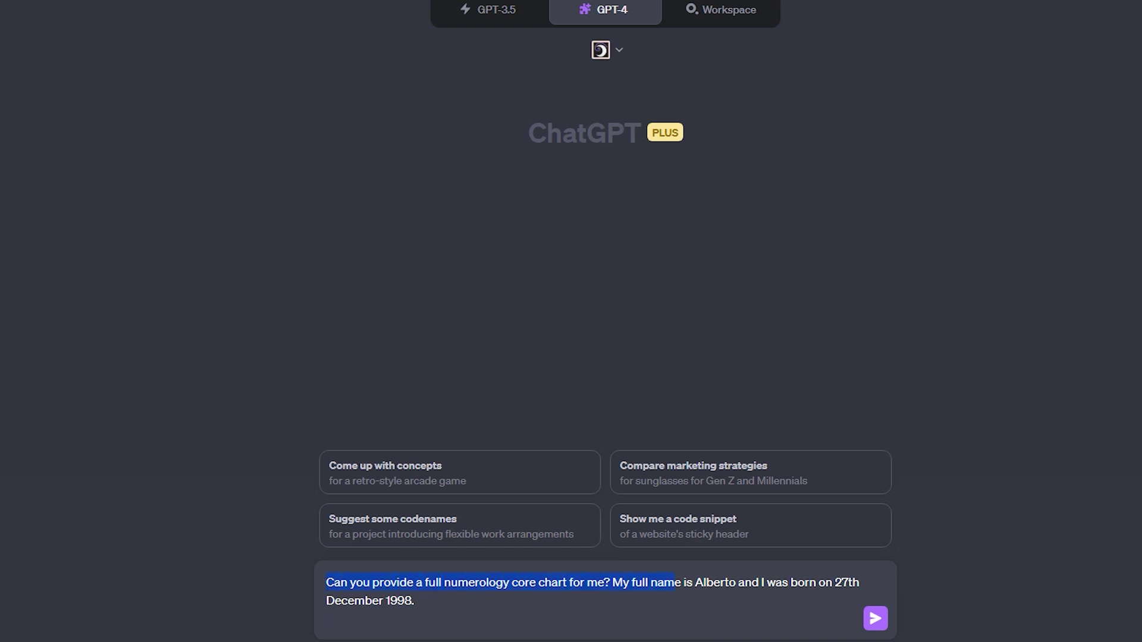
pyautogui.click(875, 619)
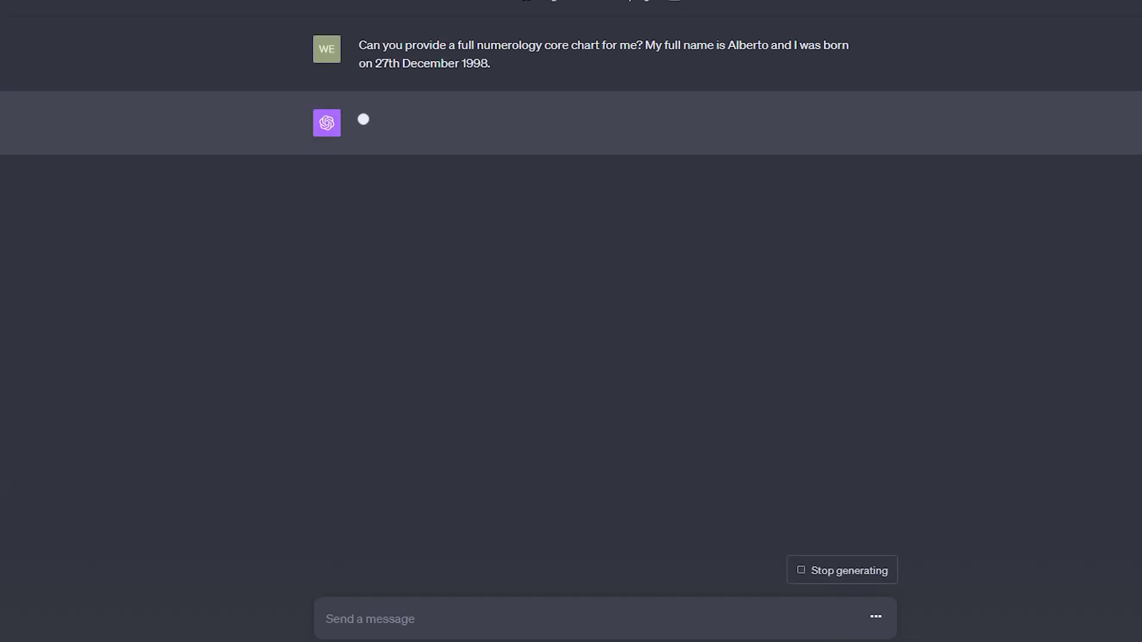